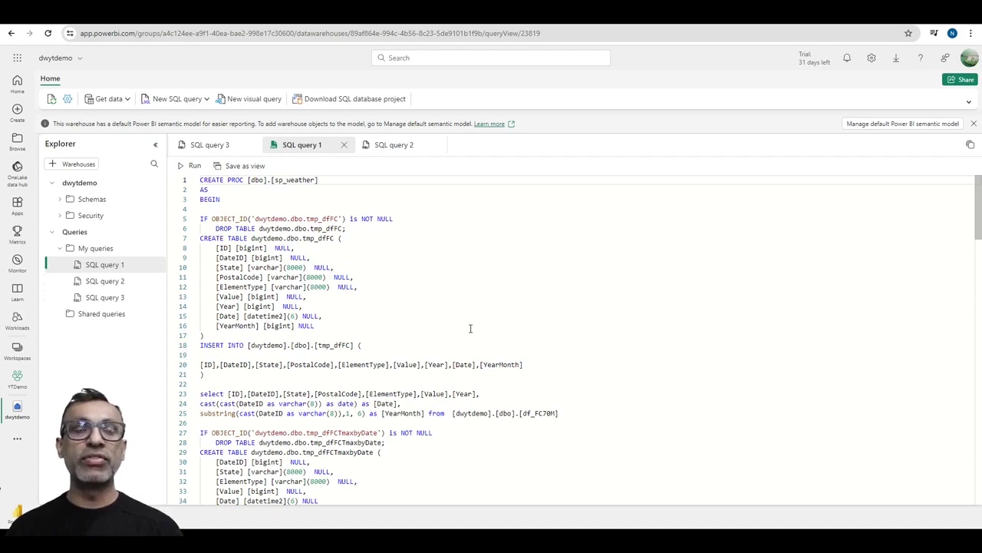
Step: Select the dwytdemo Warehouse row so the ribbon chart shows only its usage
scroll(459, 330, down, 5)
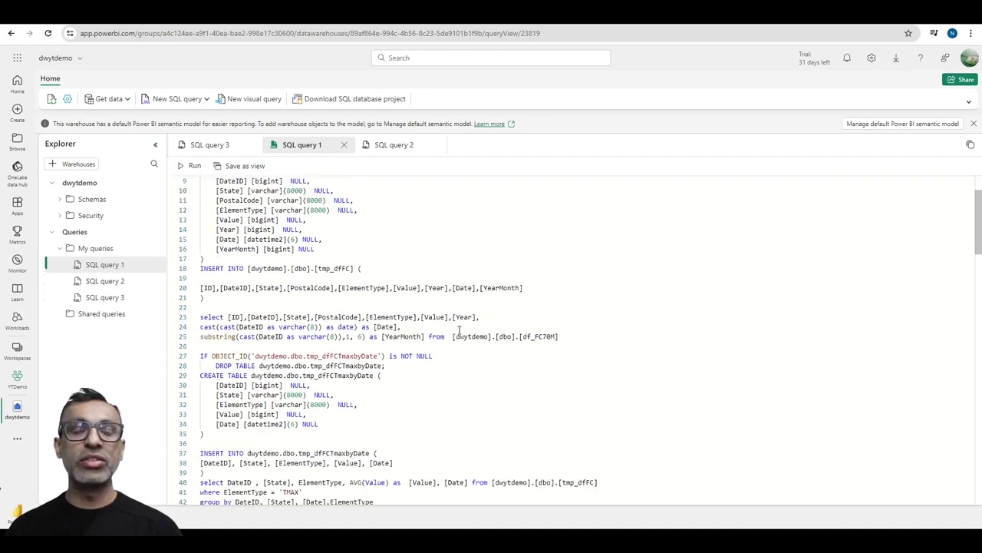
scroll(459, 330, up, 2)
scroll(459, 330, up, 2)
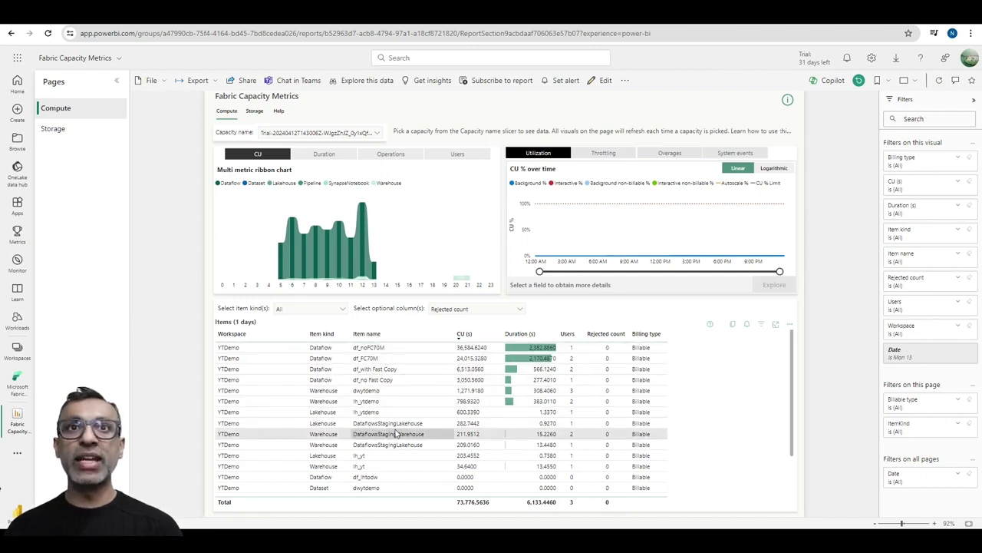
mouse_move(417, 410)
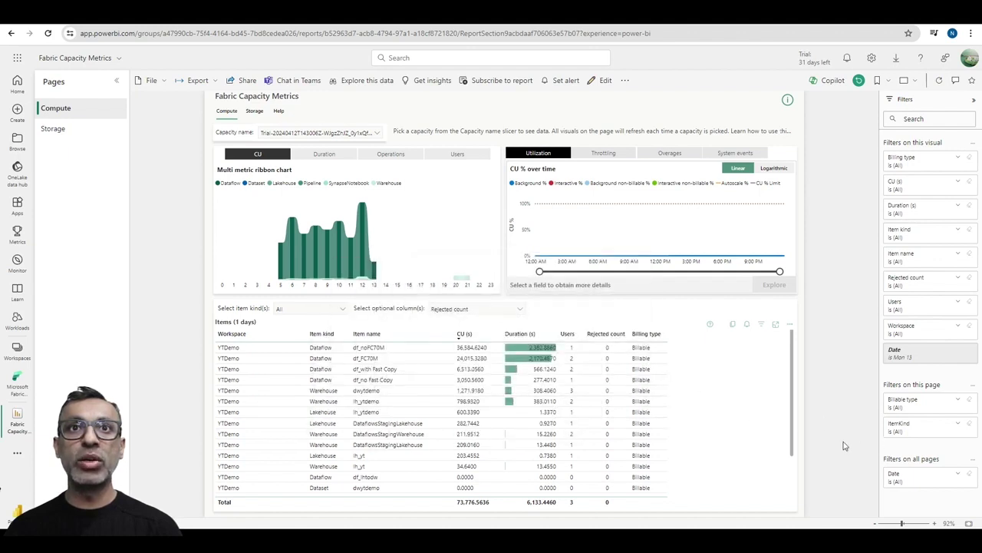
click(231, 393)
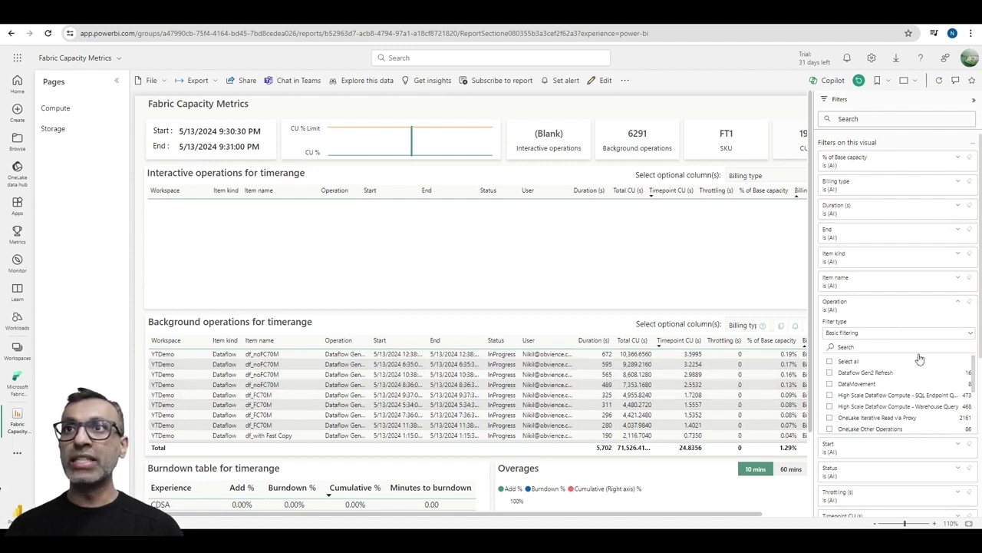
Step: Filter the timepoint's background operations table to Warehouse Query operations only
scroll(890, 393, down, 3)
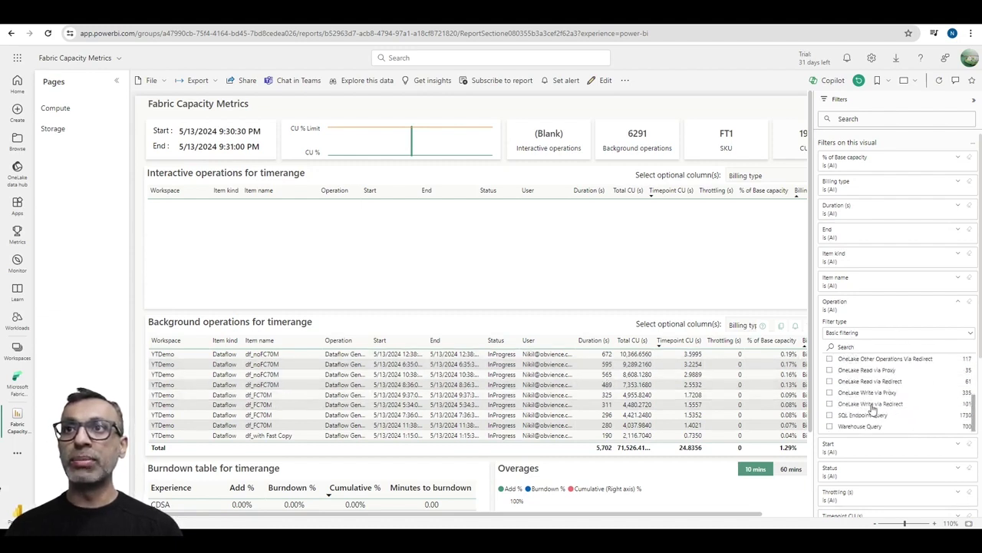
click(830, 427)
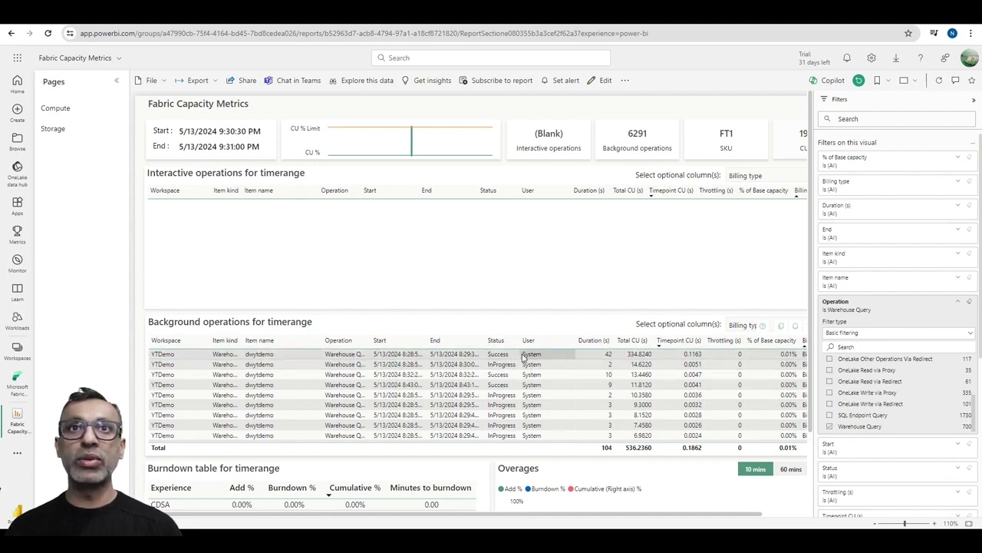
Step: Widen the Start column to reveal the operations' full start times
drag(427, 340, 506, 340)
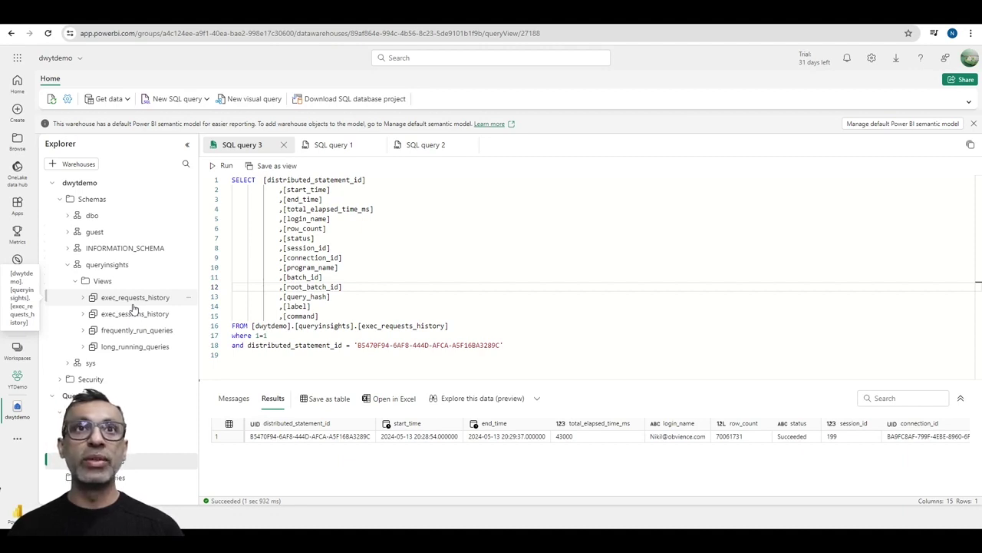
Step: Highlight the statement ID value and the distributed_statement_id filter condition in the query
drag(358, 344, 502, 345)
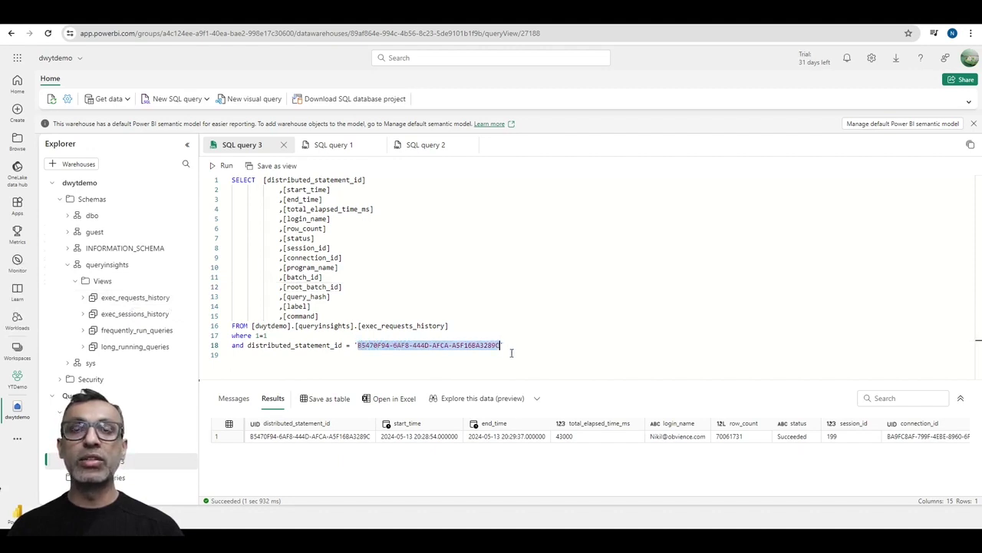
click(511, 352)
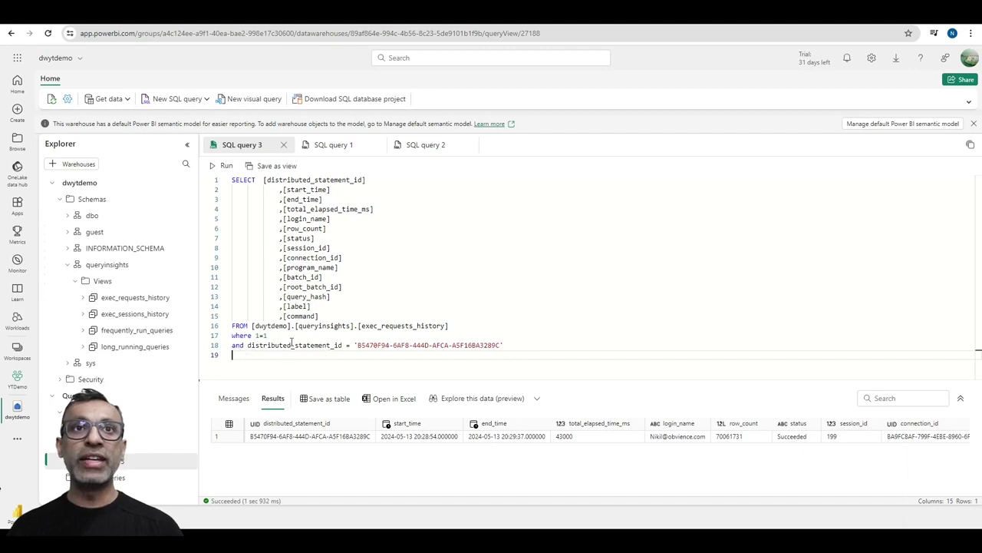
drag(246, 344, 355, 344)
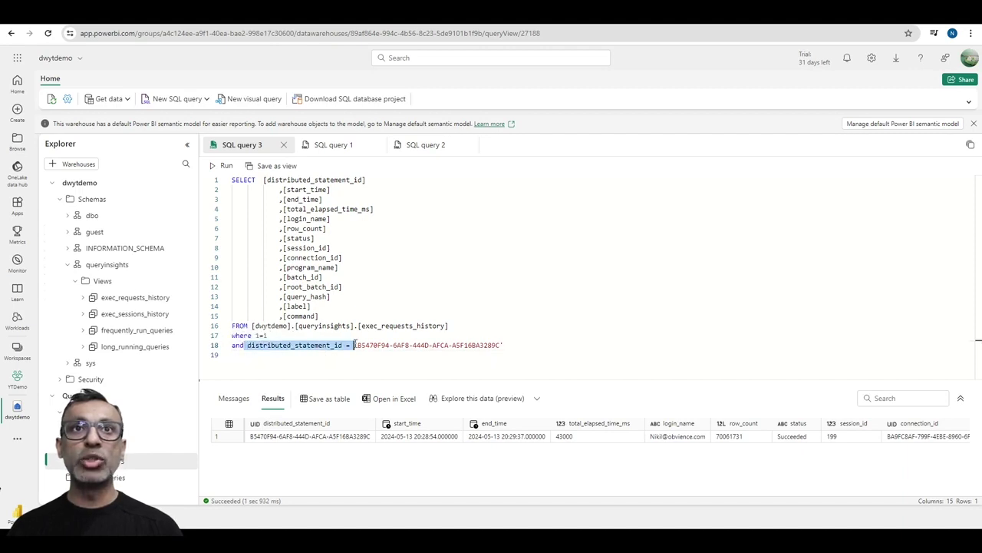
click(399, 363)
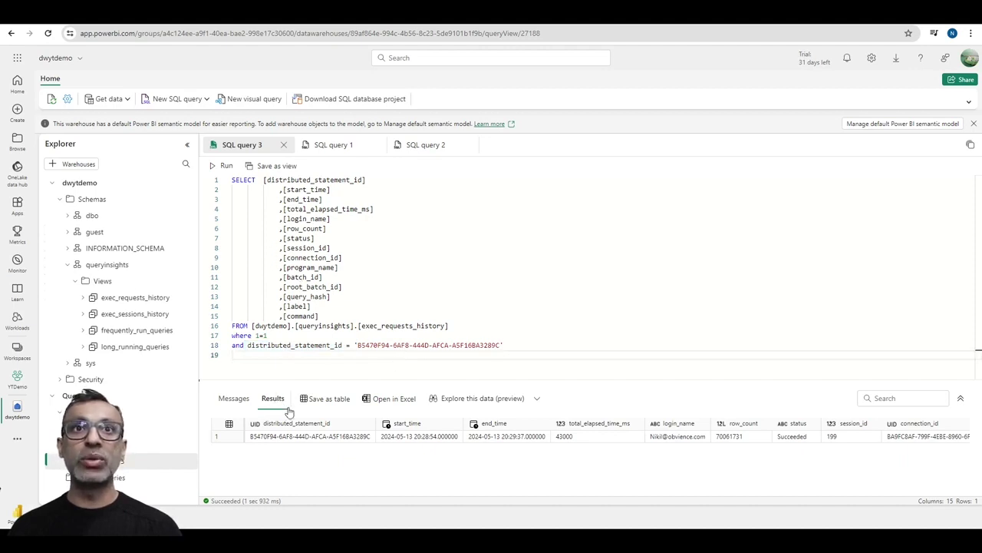
Step: Read the full INSERT INTO command text and select the result row's batch_id value
drag(442, 496, 748, 503)
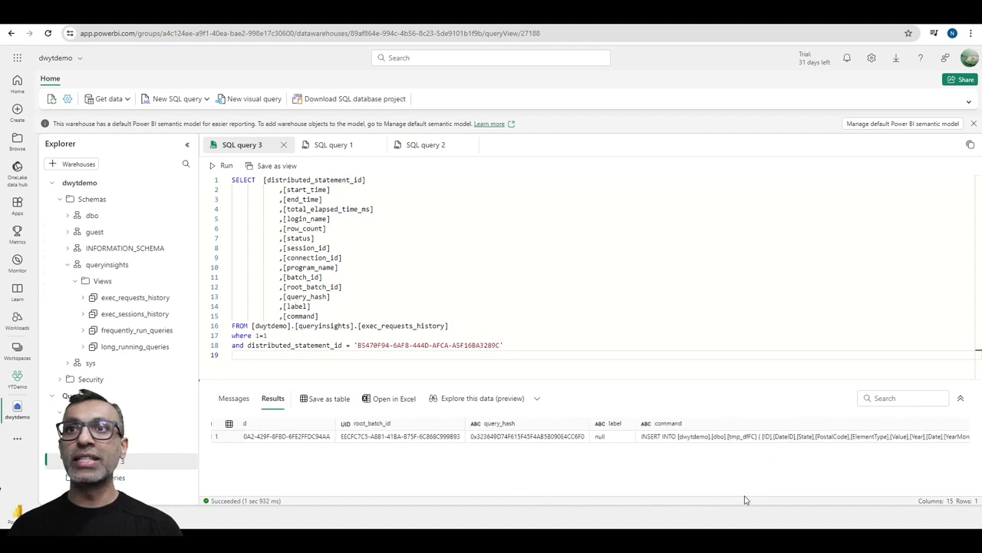
click(767, 436)
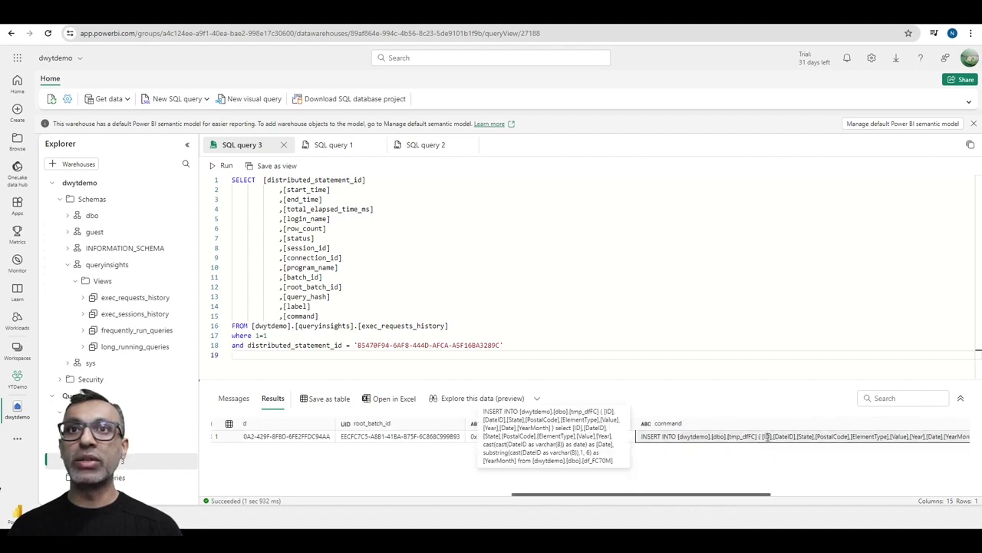
click(702, 500)
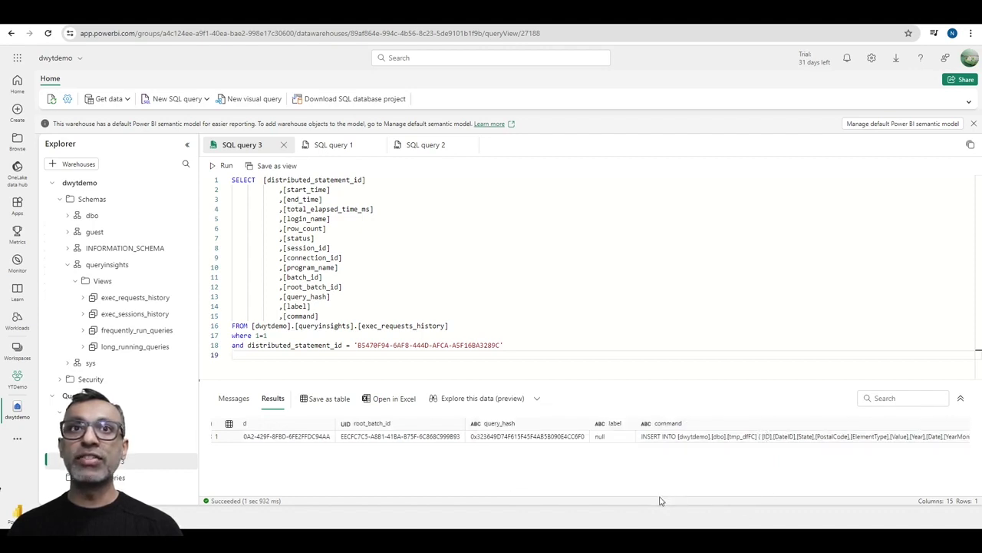
drag(662, 501, 581, 507)
click(507, 439)
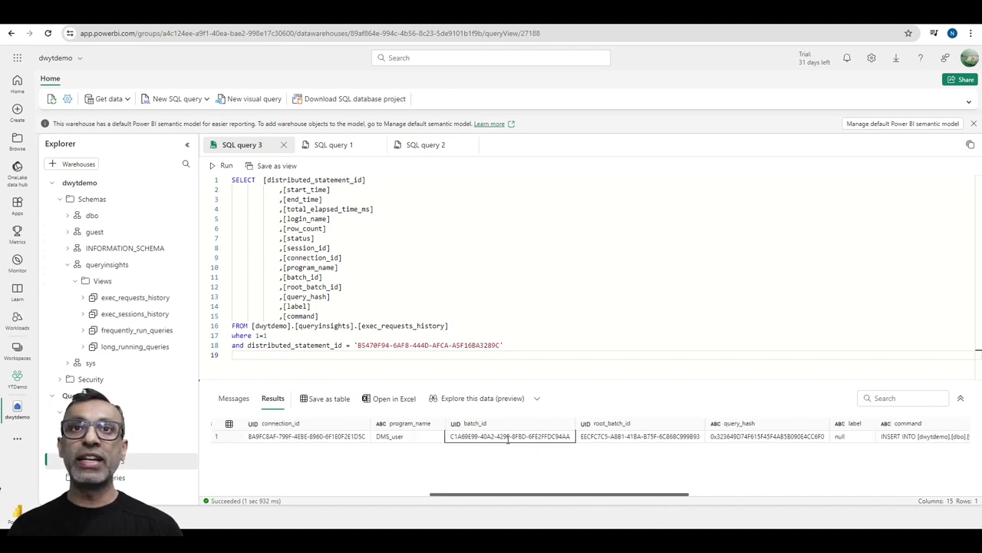
double_click(507, 437)
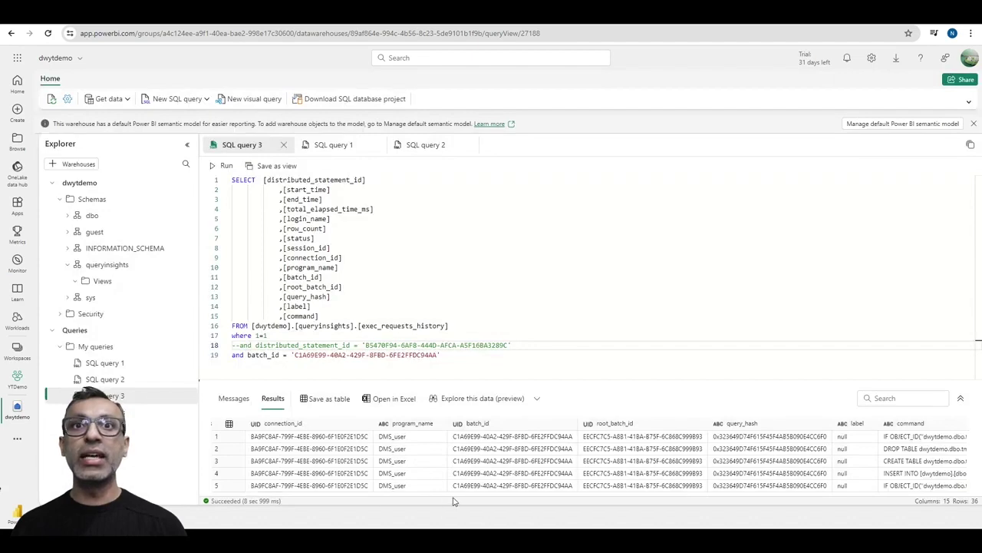
Step: Sort the 36 requests from the batch_id query by their command text
key(ctrl+a)
scroll(515, 475, down, 5)
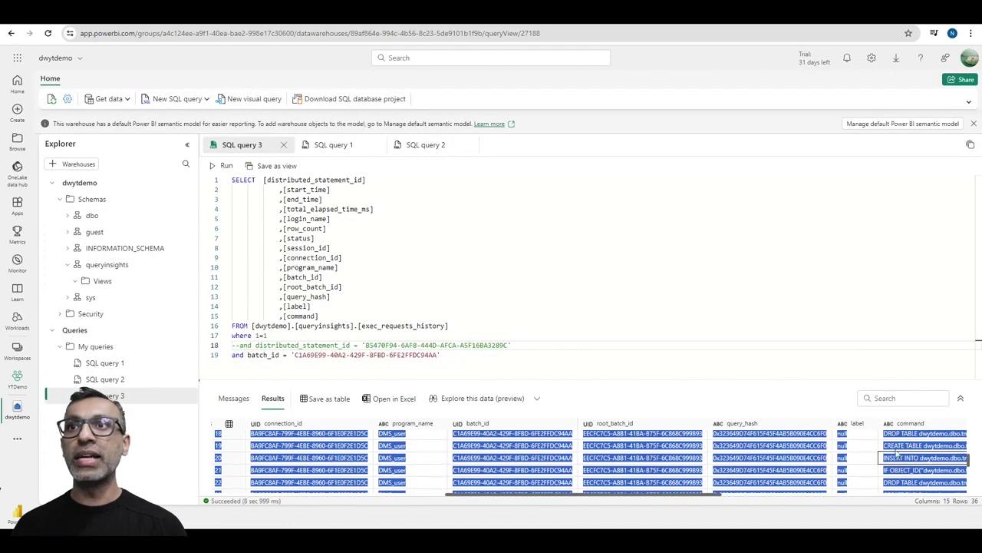
drag(720, 497, 780, 500)
click(799, 423)
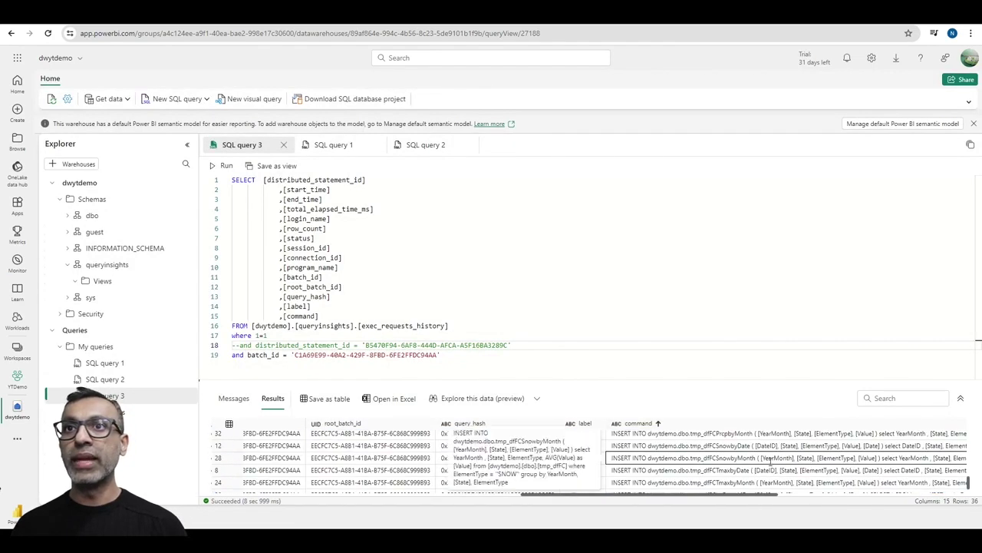
click(805, 450)
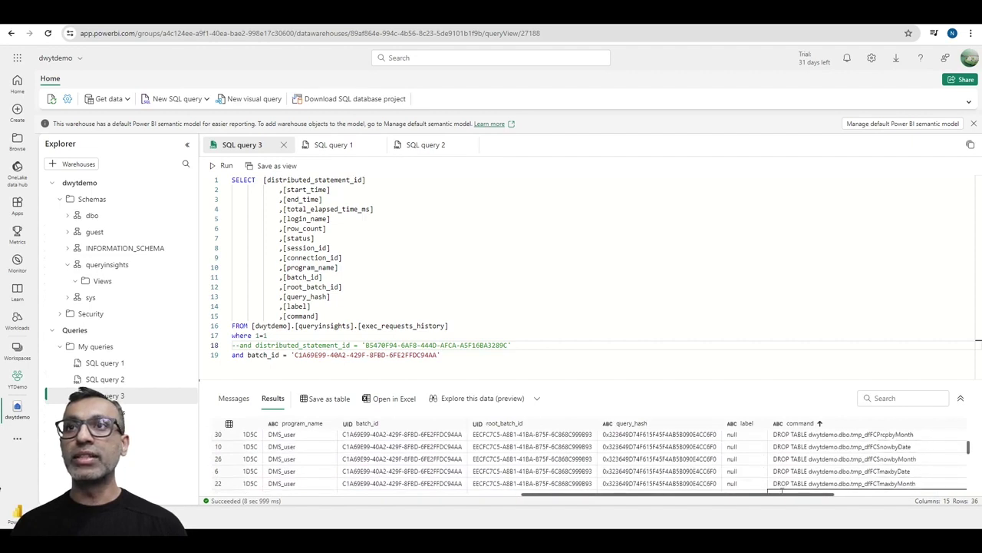
drag(789, 496, 471, 517)
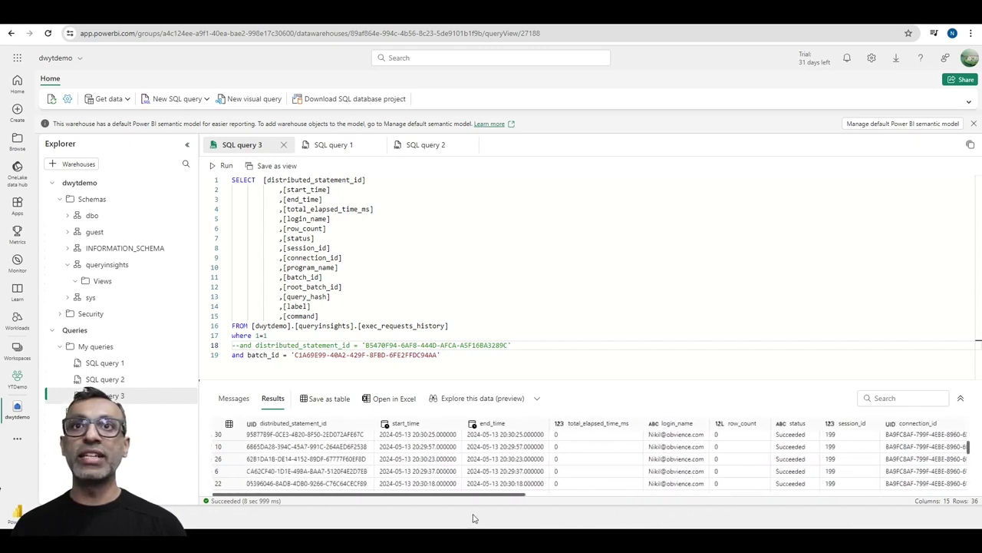
scroll(597, 475, down, 2)
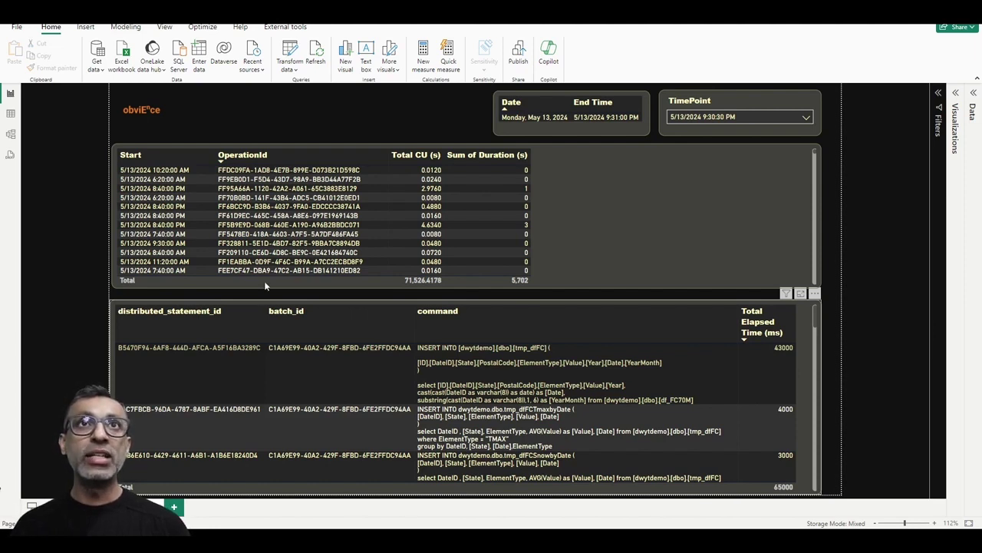
Step: Launch Power Query Editor from the Transform data dropdown
click(294, 68)
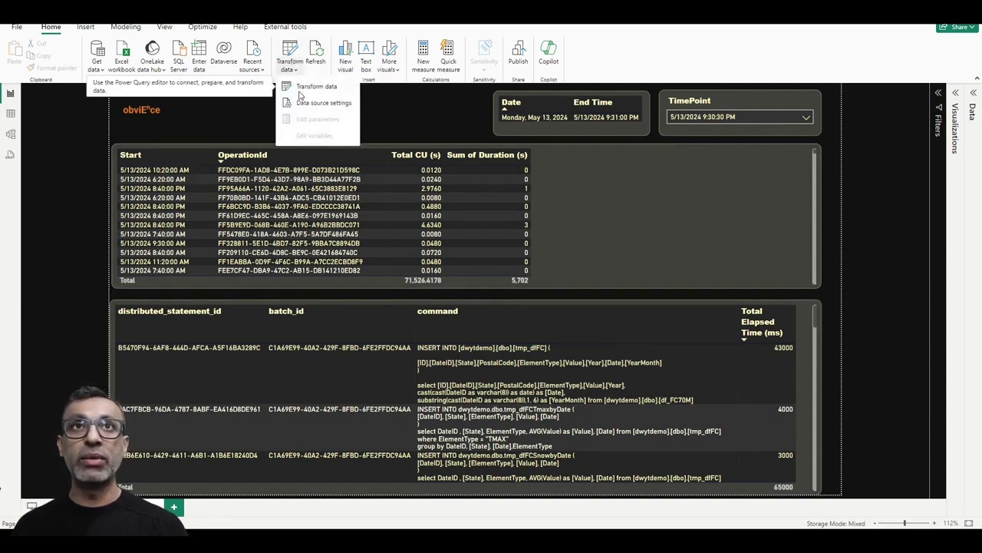
click(301, 89)
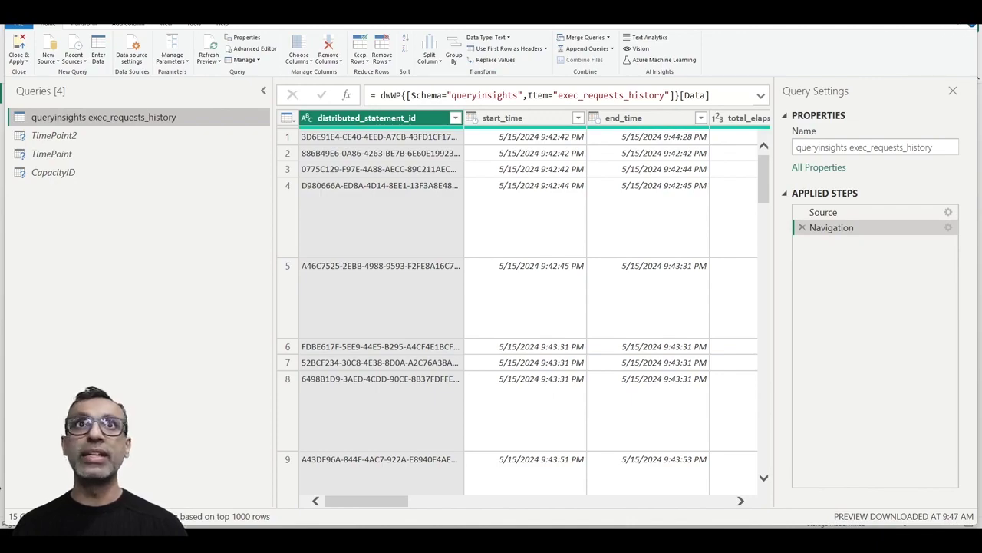
Step: Check the many-to-many distributed_statement_id to OperationId relationship in Model view, then return to Report view
click(972, 23)
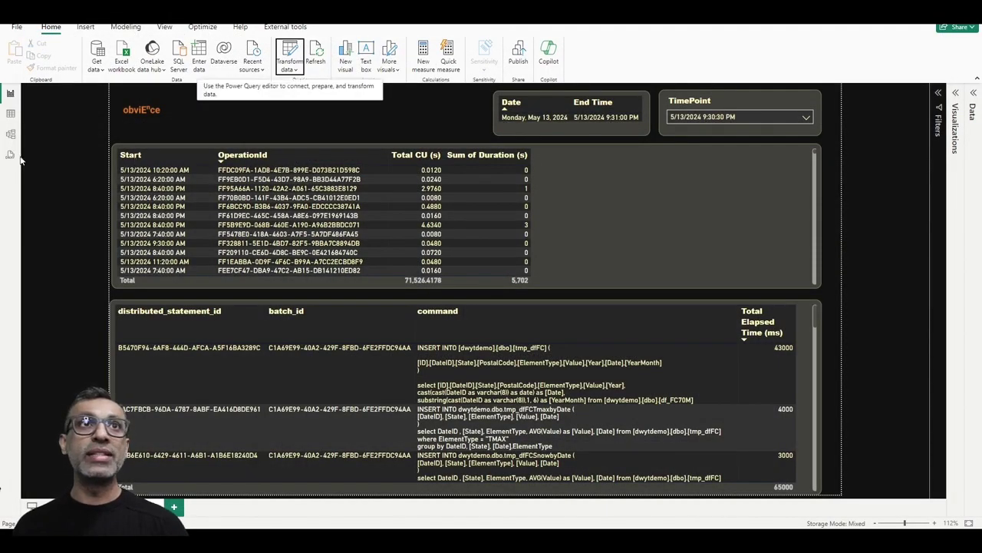
click(10, 133)
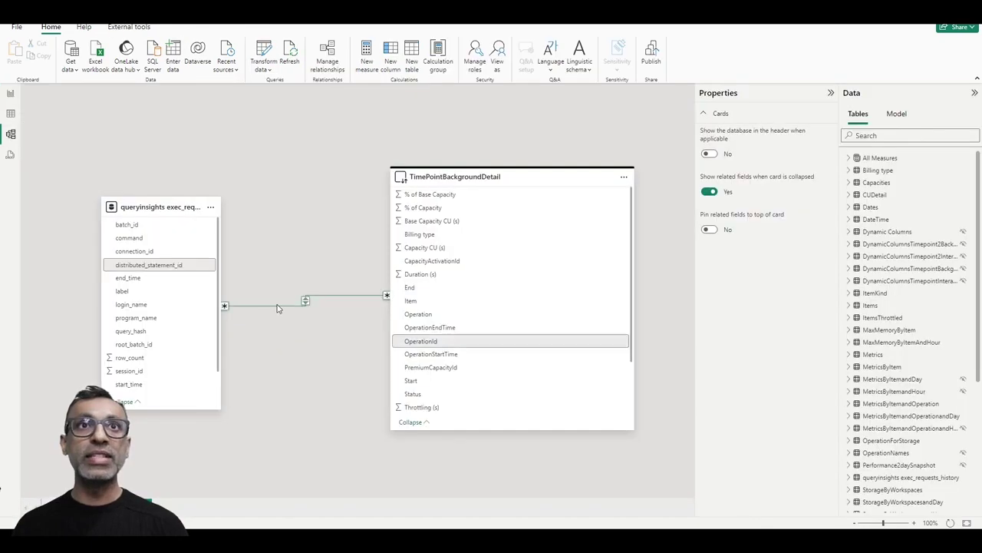
click(278, 306)
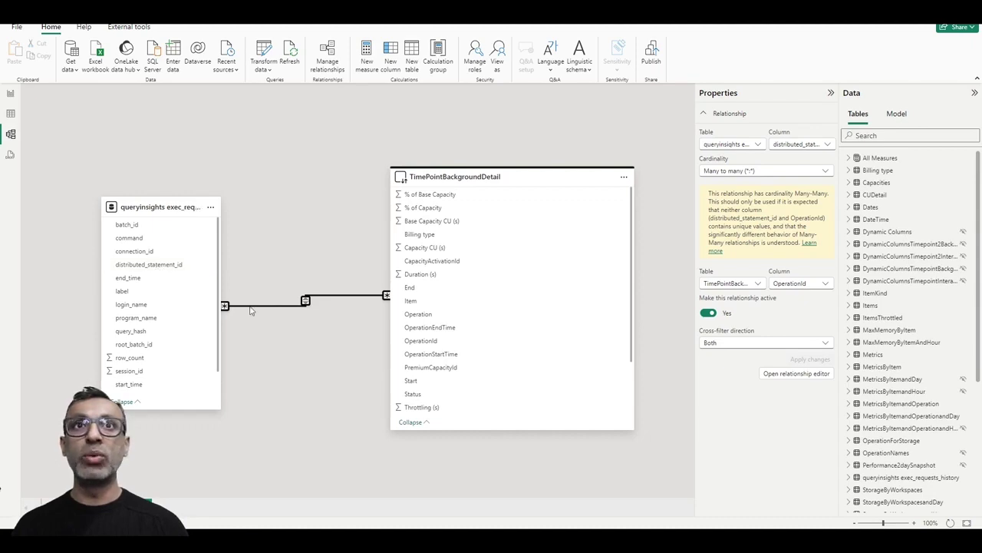
click(10, 93)
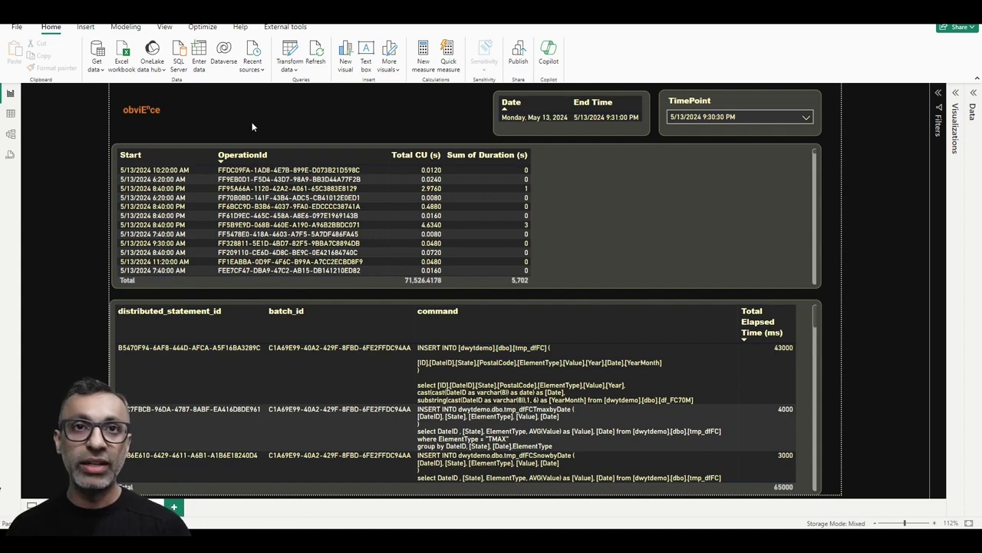
click(717, 99)
click(938, 93)
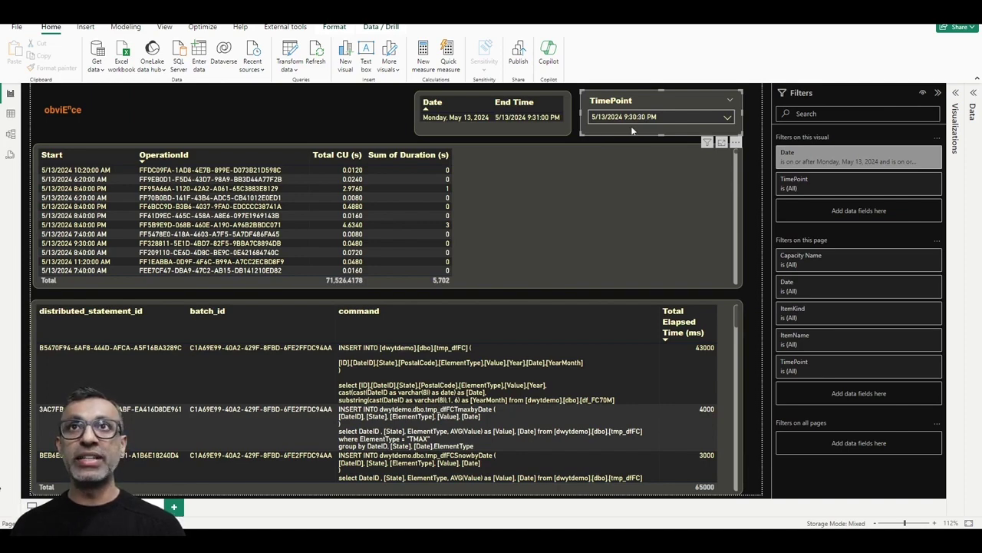
click(393, 364)
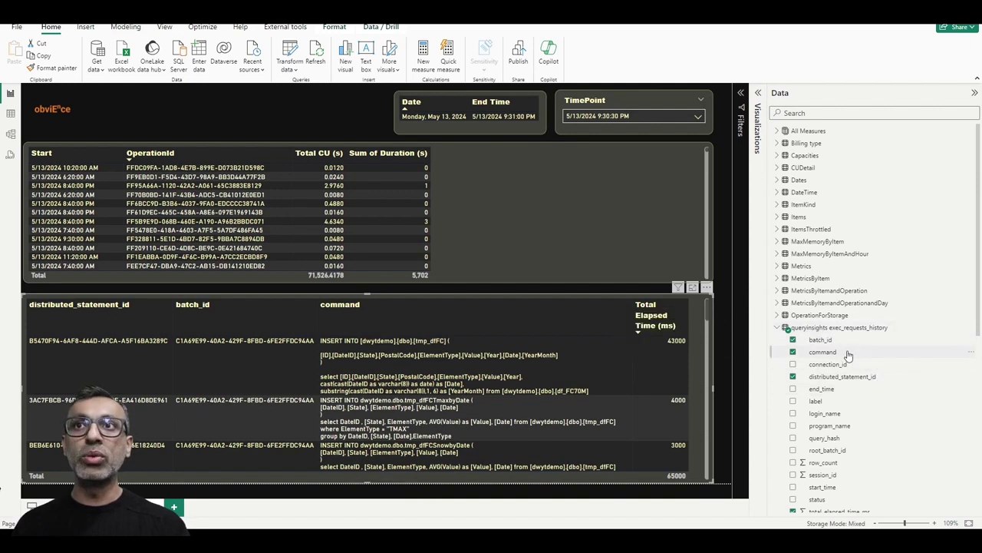
scroll(852, 410, down, 3)
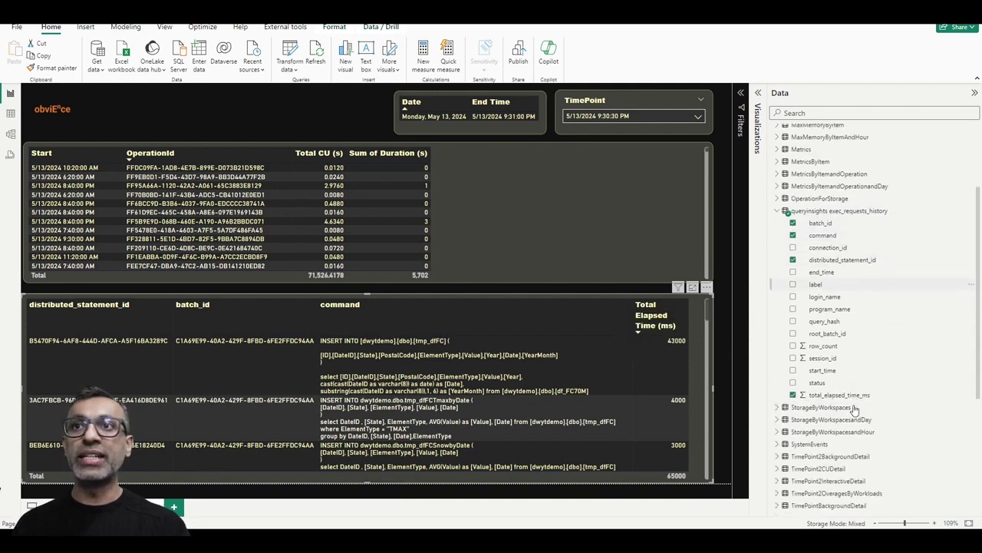
scroll(827, 397, up, 3)
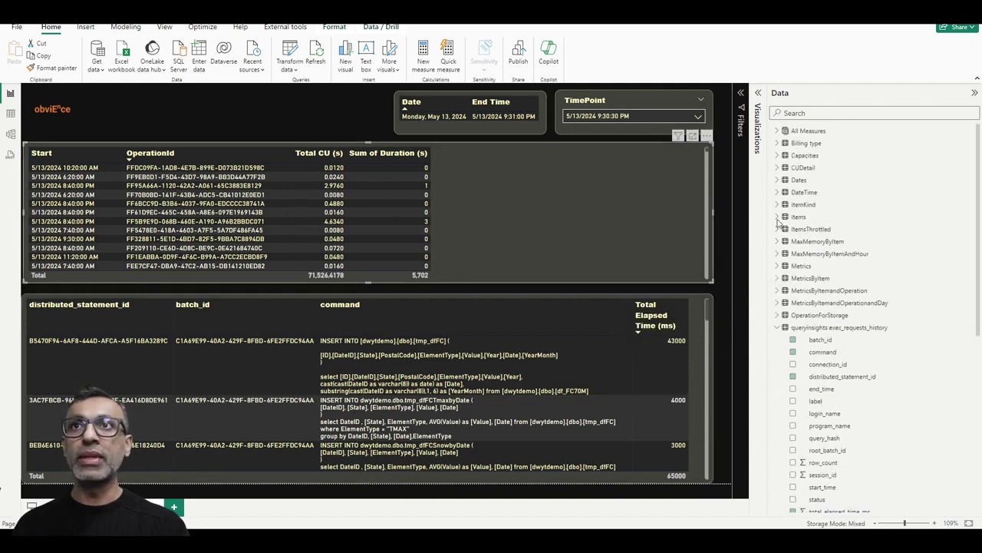
click(779, 328)
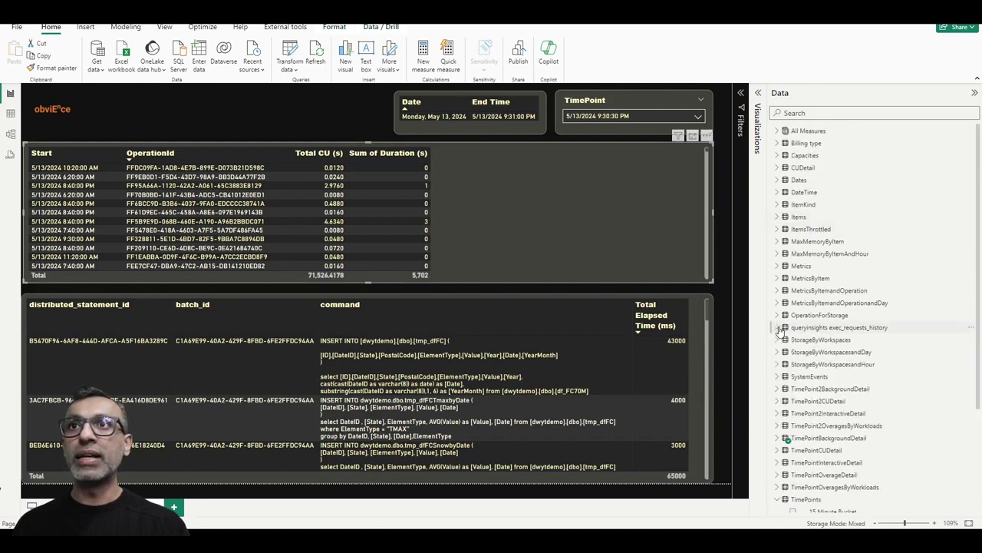
click(784, 437)
scroll(841, 405, down, 2)
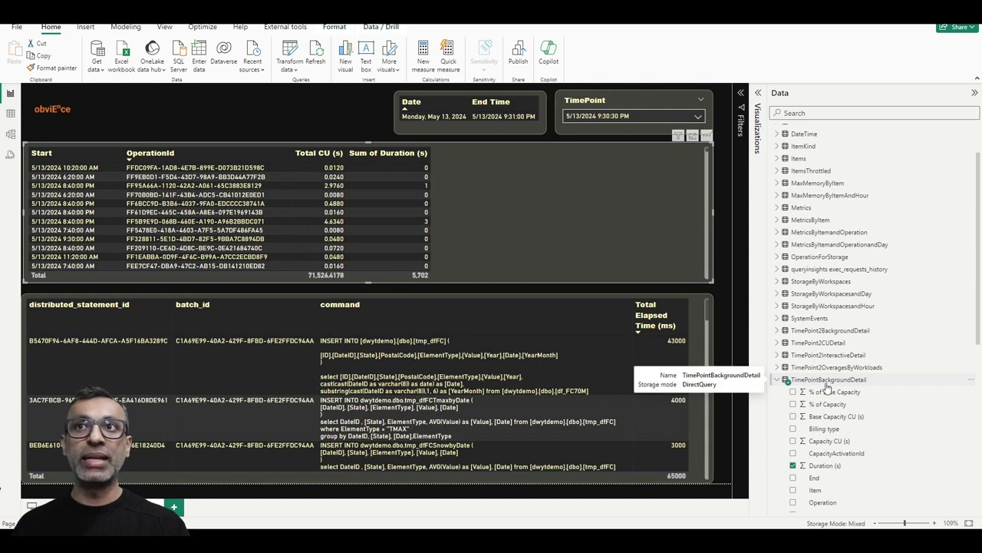
scroll(858, 388, down, 4)
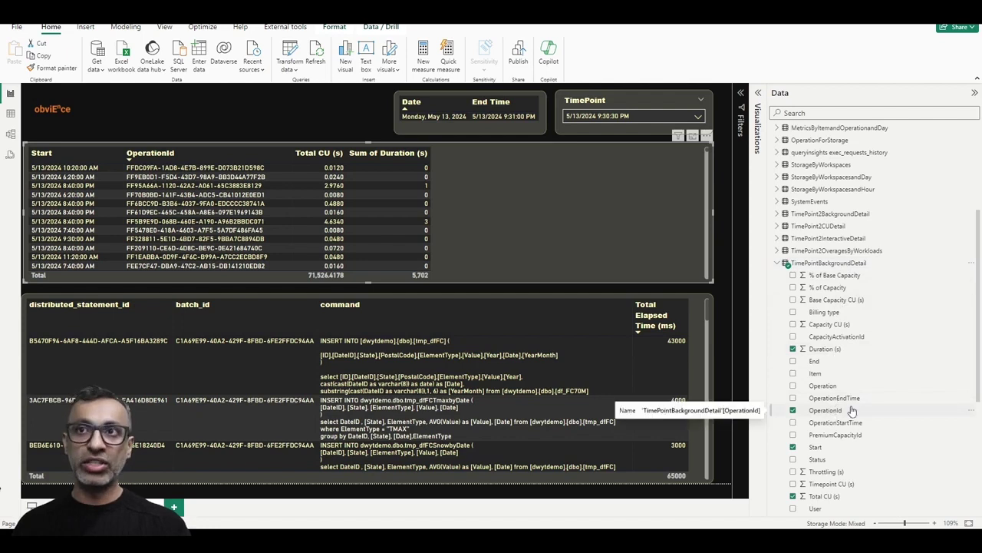
scroll(871, 404, down, 2)
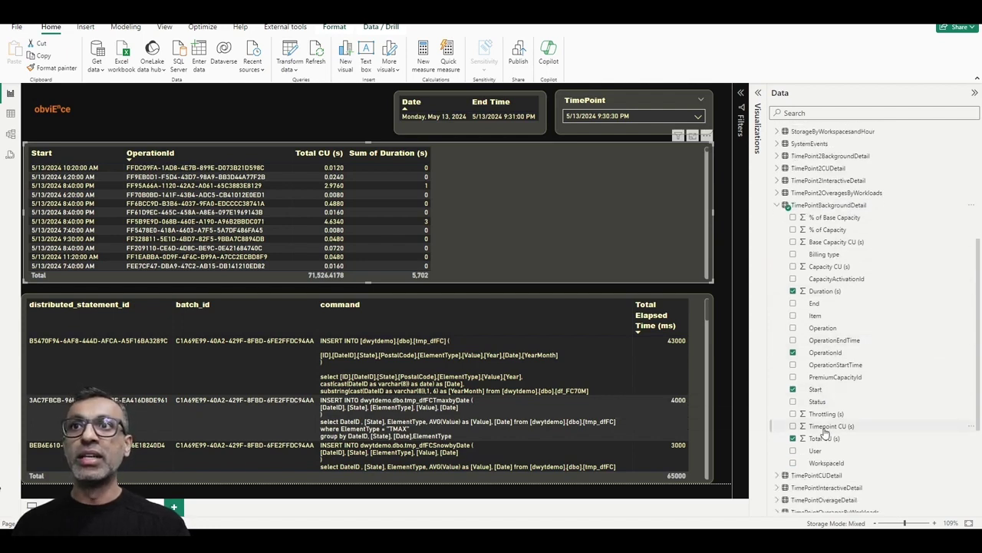
scroll(835, 413, up, 6)
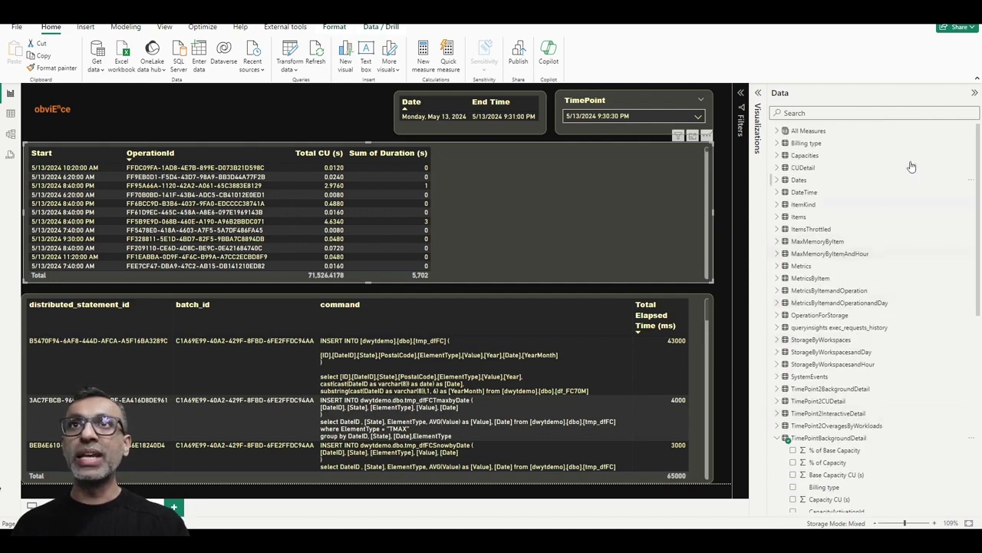
click(975, 92)
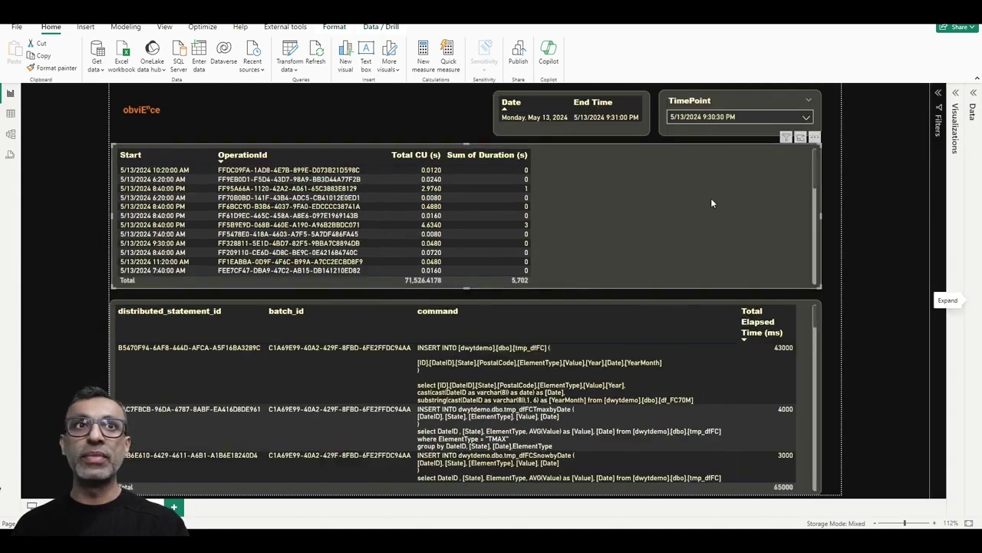
Step: Cross-filter by the first INSERT, TMAX and SNOW commands, ending at SNOW's 10.3580 CU
click(165, 366)
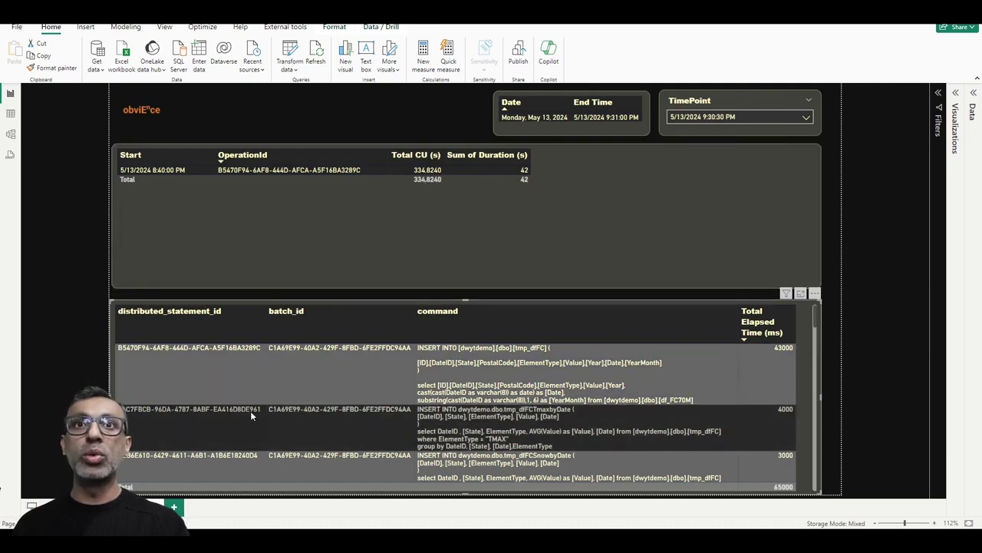
scroll(250, 416, down, 1)
click(250, 413)
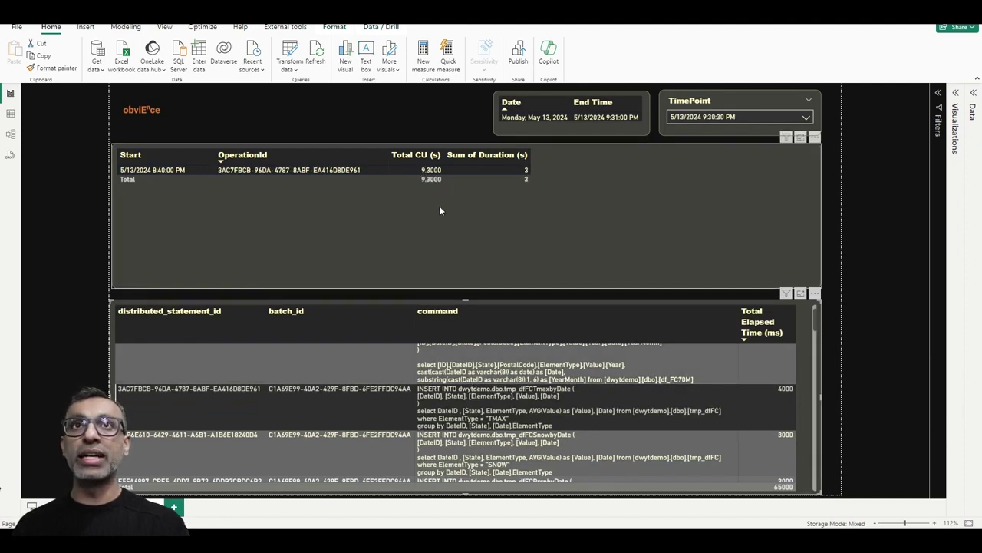
scroll(376, 368, down, 1)
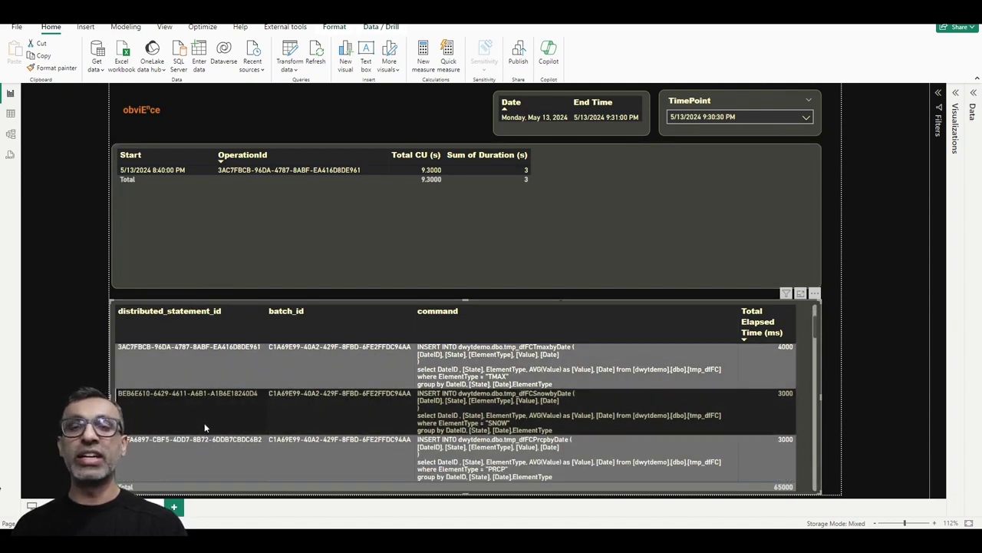
click(203, 428)
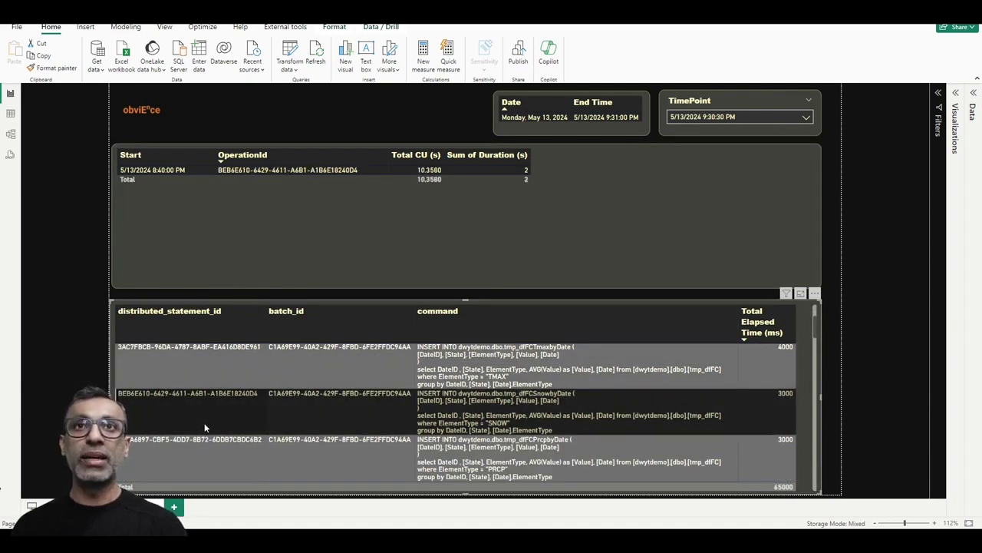